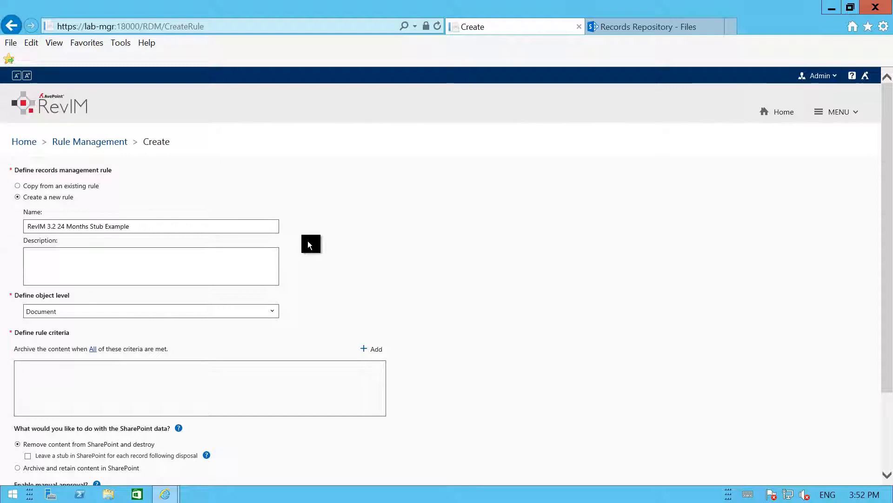
Choose Document as the rule's object level and add the criterion Modified Time Older Than 24 Months
left_click(273, 316)
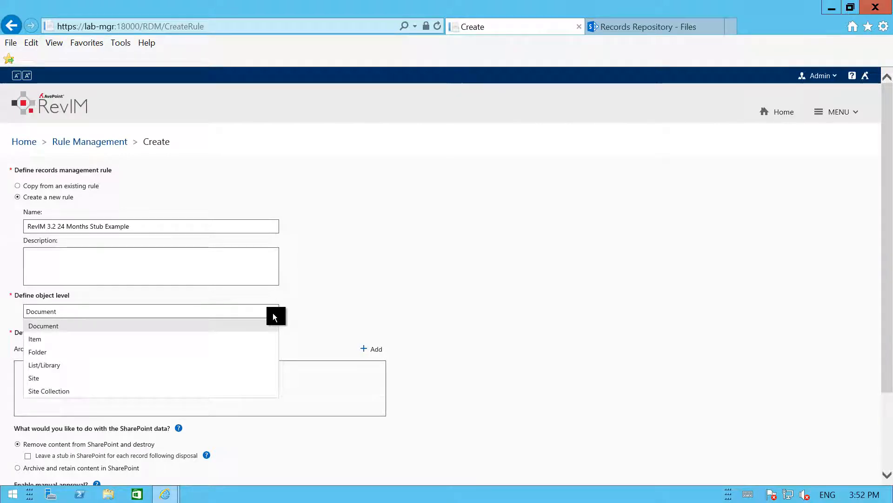
left_click(243, 328)
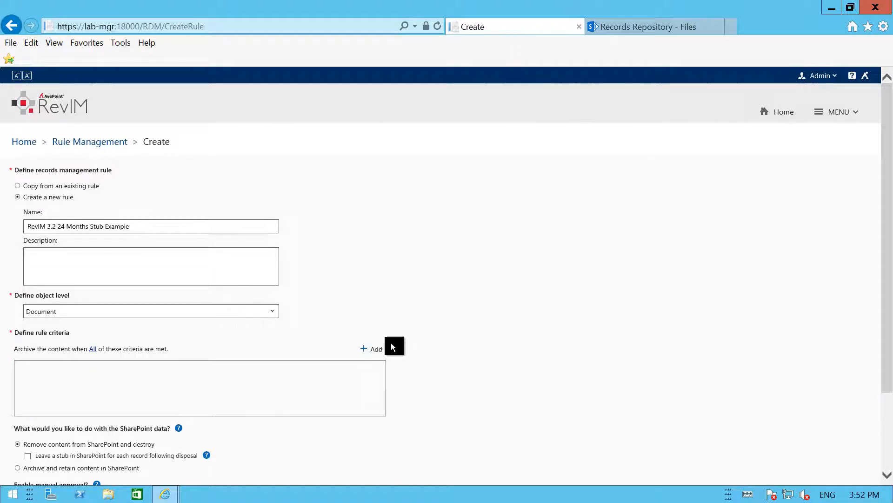
left_click(379, 353)
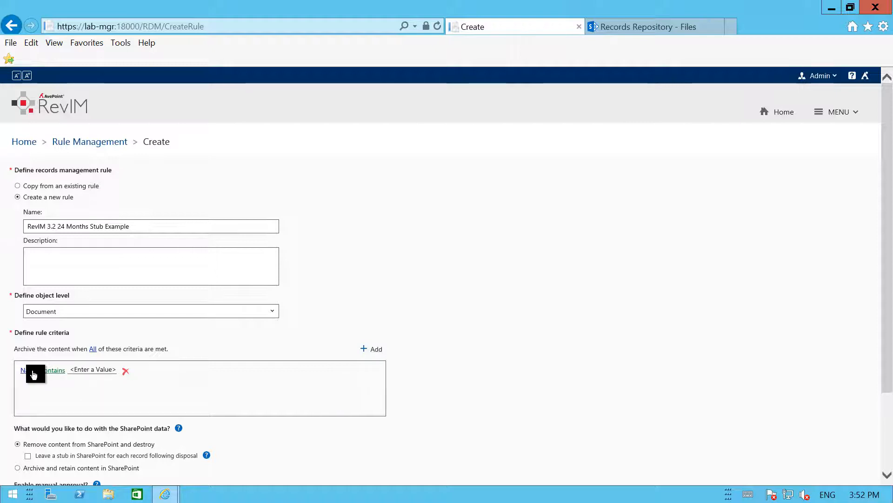
left_click(33, 372)
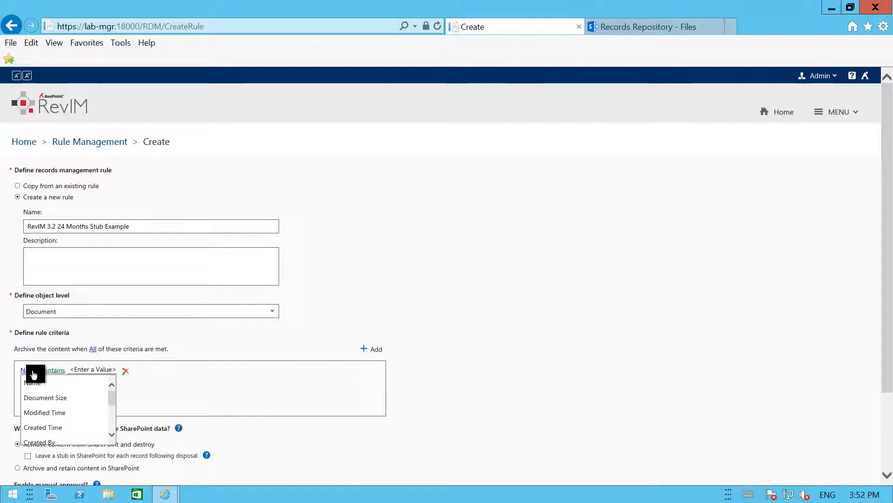
left_click(42, 413)
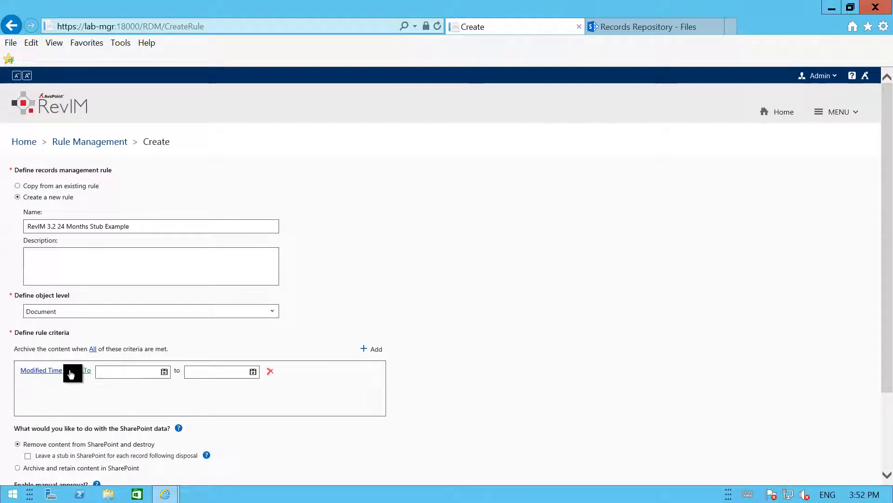
left_click(73, 370)
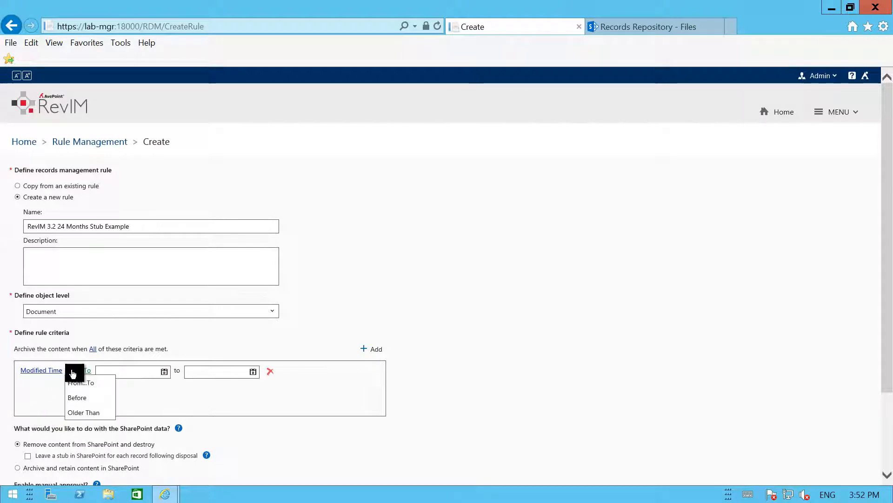
left_click(83, 415)
left_click(119, 370)
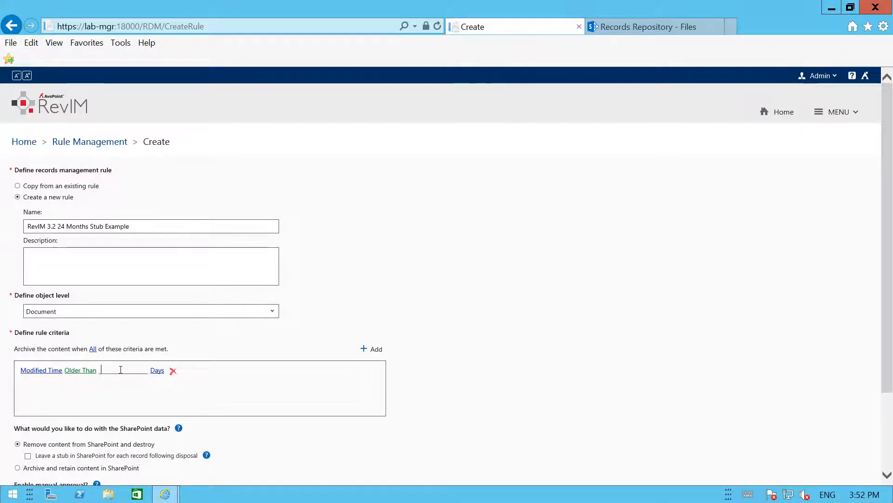
type("24")
left_click(155, 371)
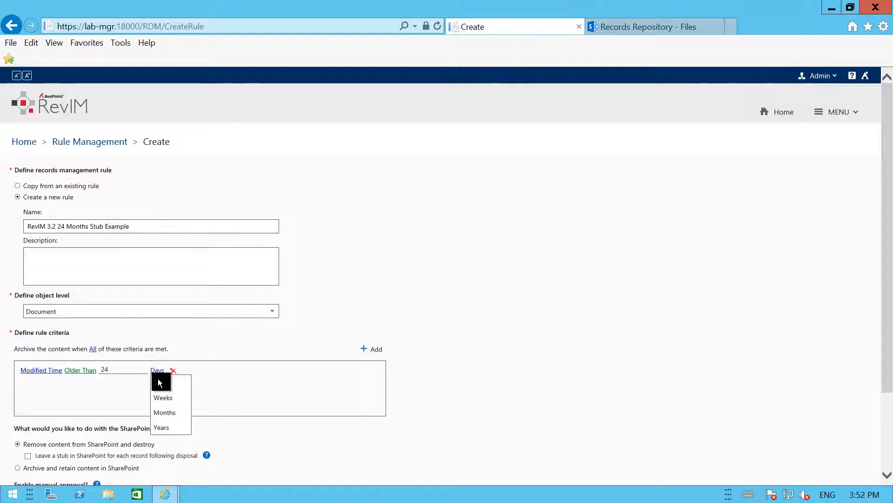
left_click(167, 415)
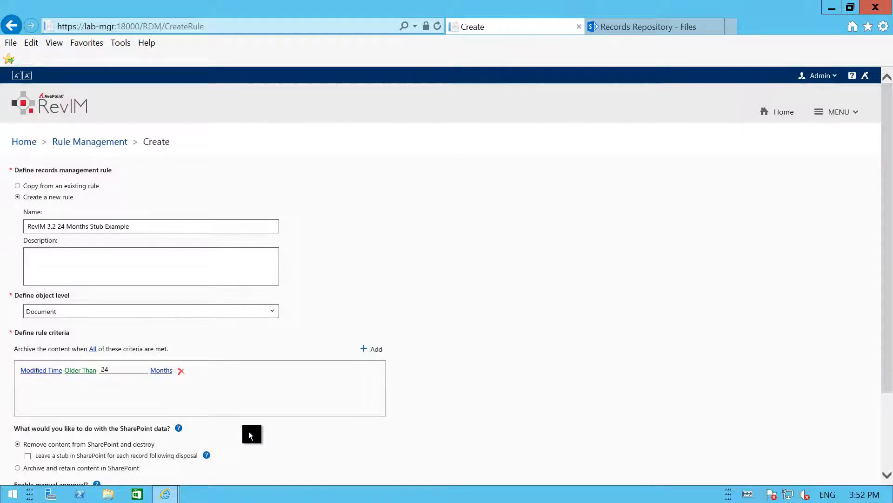
Enable leaving a stub in SharePoint for each record following disposal, and save the rule
scroll(247, 433, "down", 2)
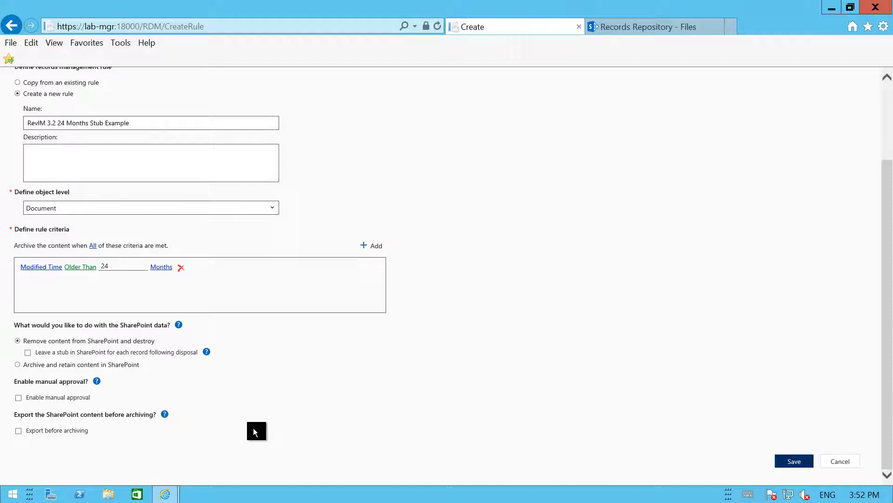
left_click(28, 353)
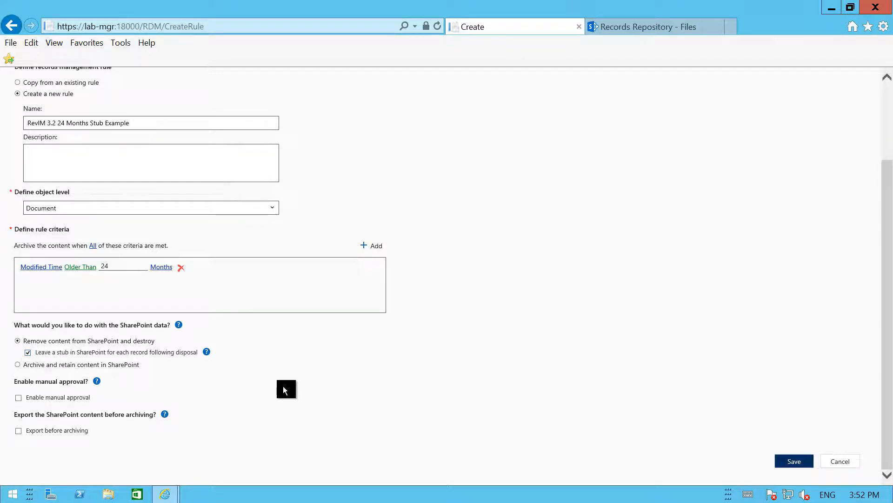
left_click(786, 461)
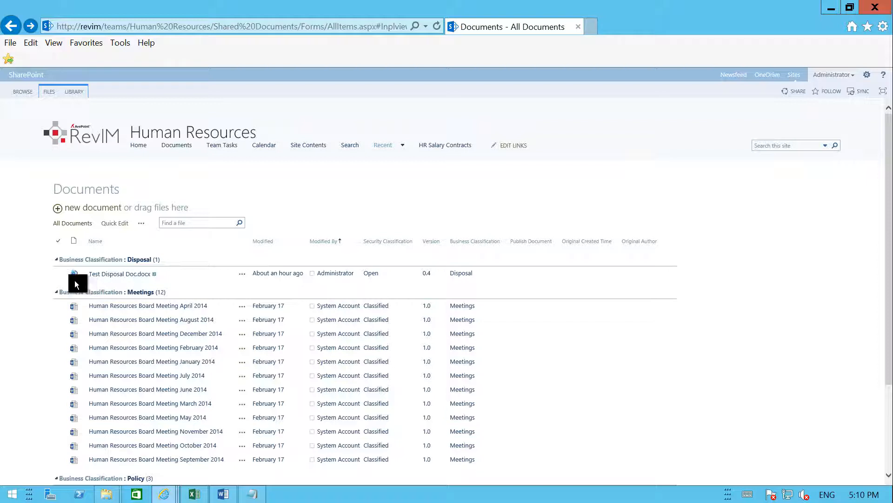
Open the stub of Test Disposal Doc.docx in the Human Resources document library
left_click(111, 275)
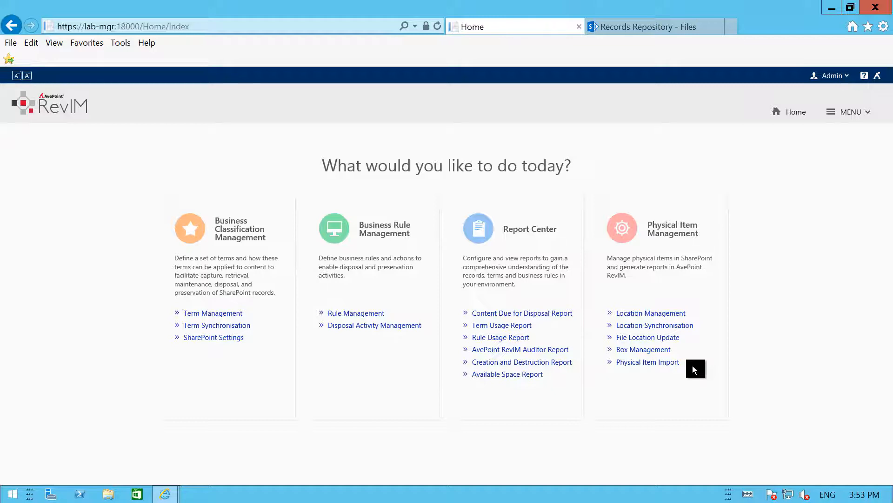
Open Box 000012345 in the Physical Records site's Records Repository and select RevIM Implementation File with the file commands shown
left_click(660, 30)
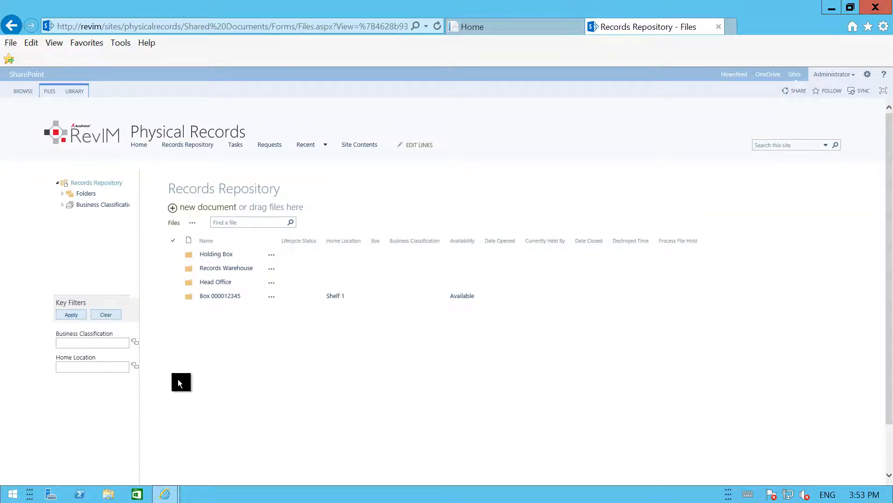
left_click(217, 300)
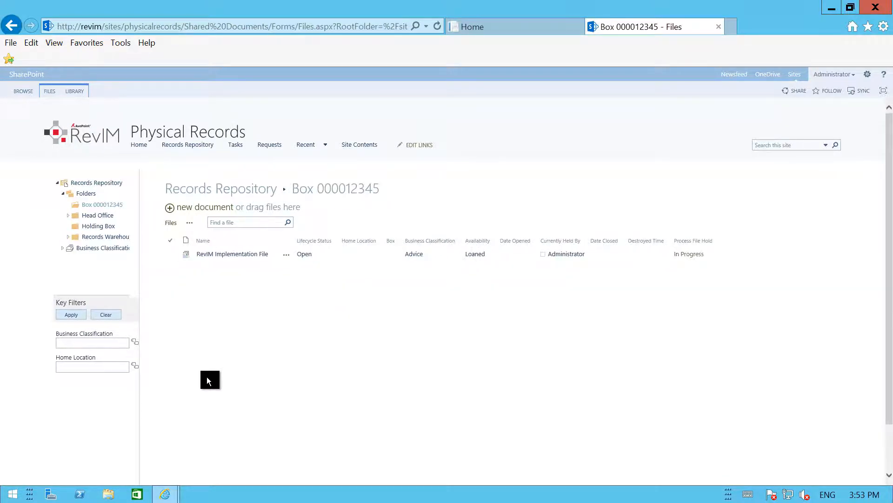
left_click(50, 93)
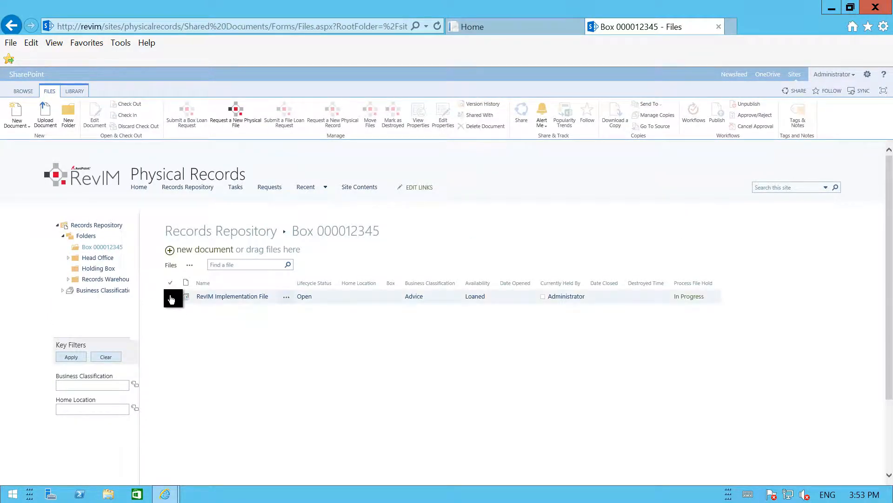
left_click(170, 297)
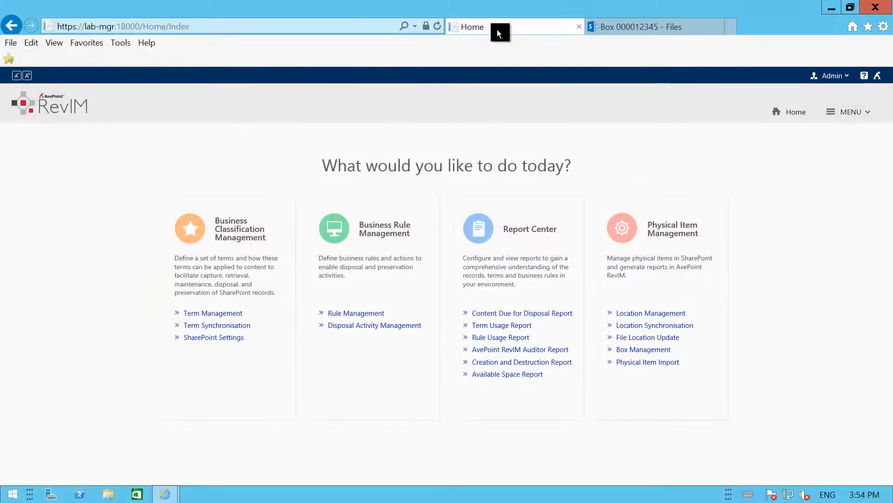
Start a new Creation and Destruction Report profile named "Physical Records 3 Months"
left_click(562, 364)
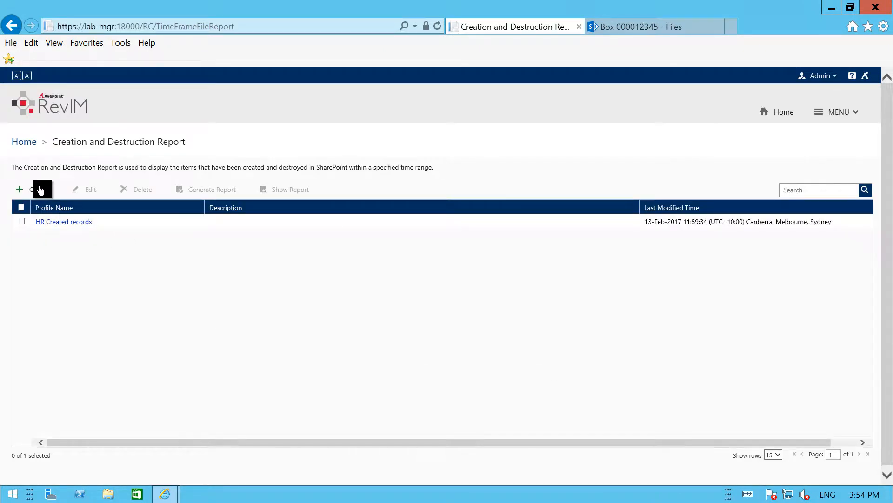
left_click(39, 191)
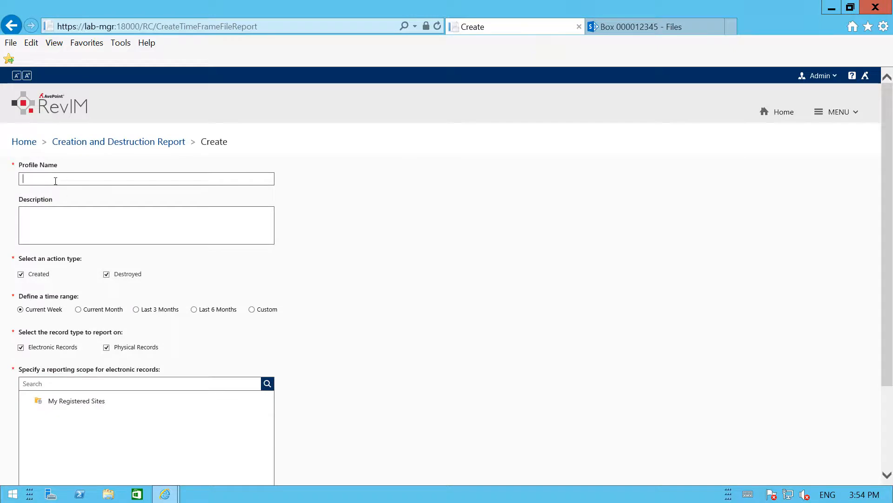
type("Physical Records 3 Mon")
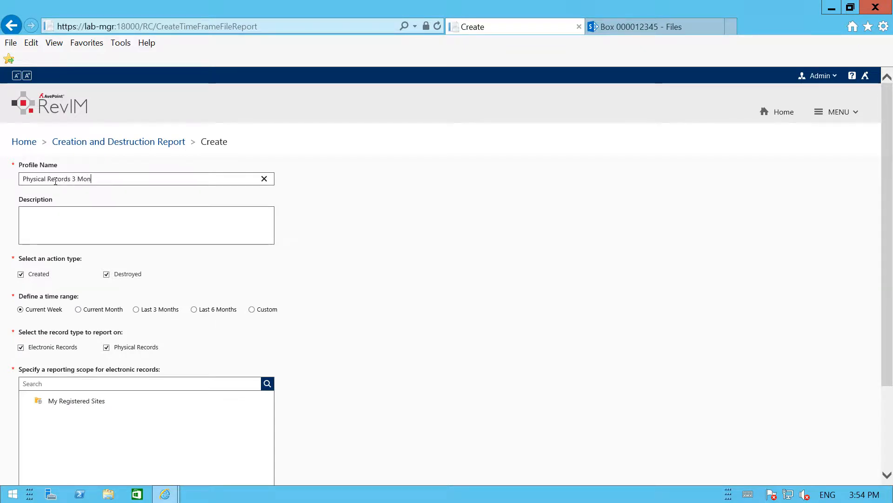
type("ths")
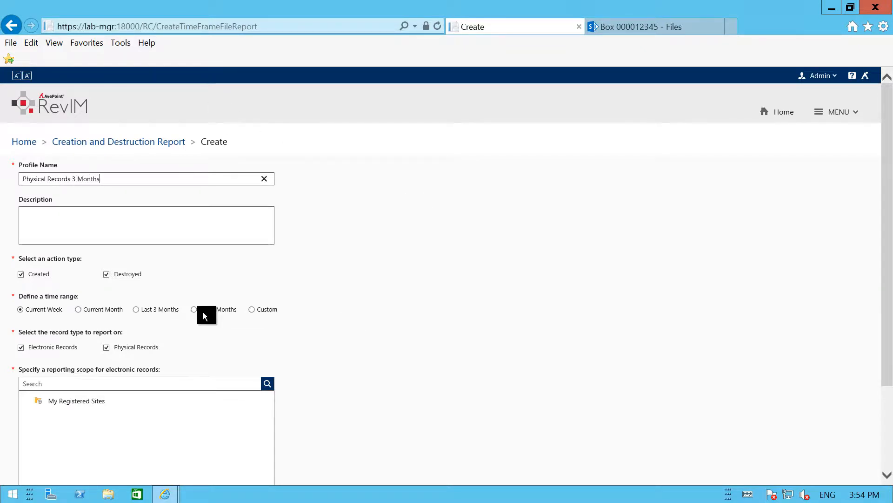
Limit the report profile to destroyed physical records from the last 3 months and save it
left_click(22, 350)
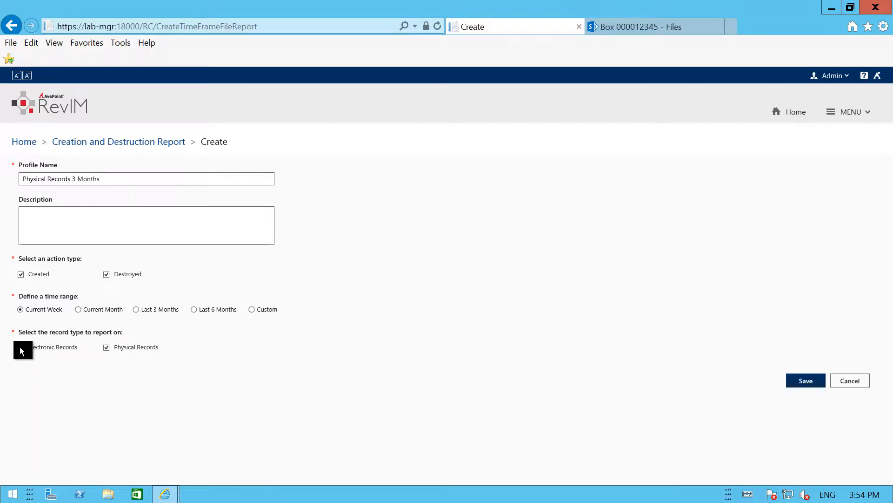
left_click(22, 276)
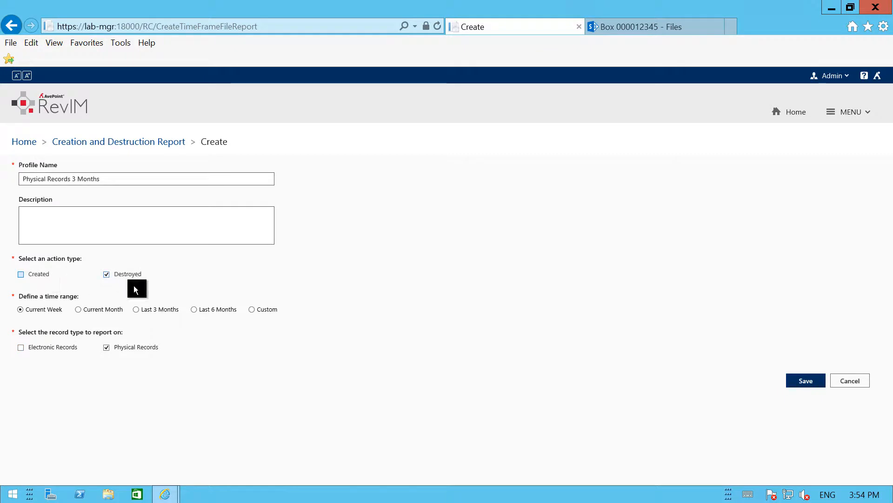
left_click(136, 310)
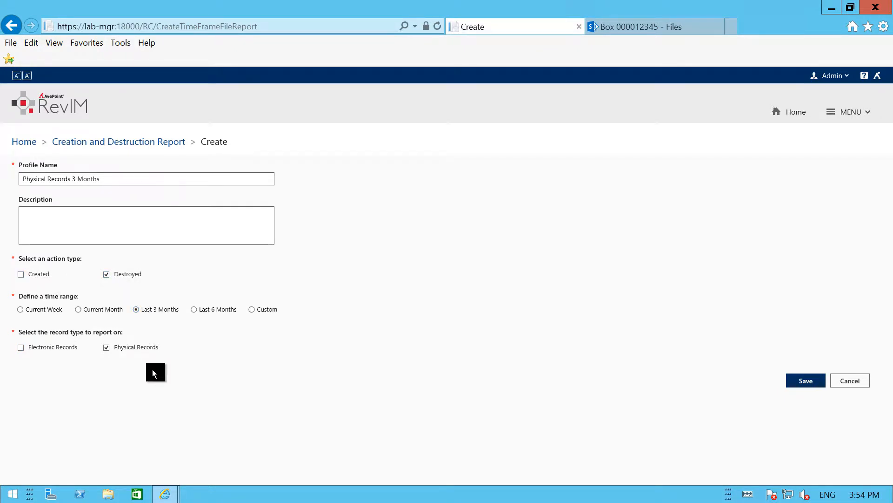
left_click(814, 385)
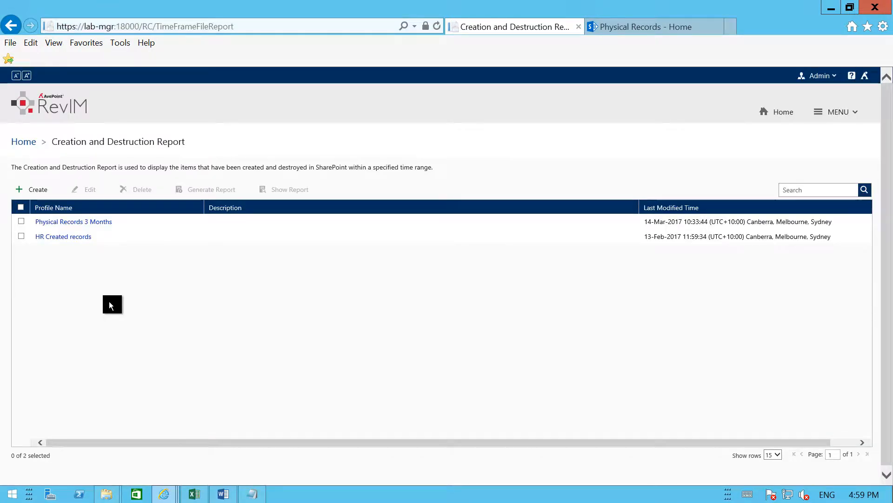
Show the generated report for the Physical Records 3 Months profile and examine its Object Level filter options
left_click(21, 221)
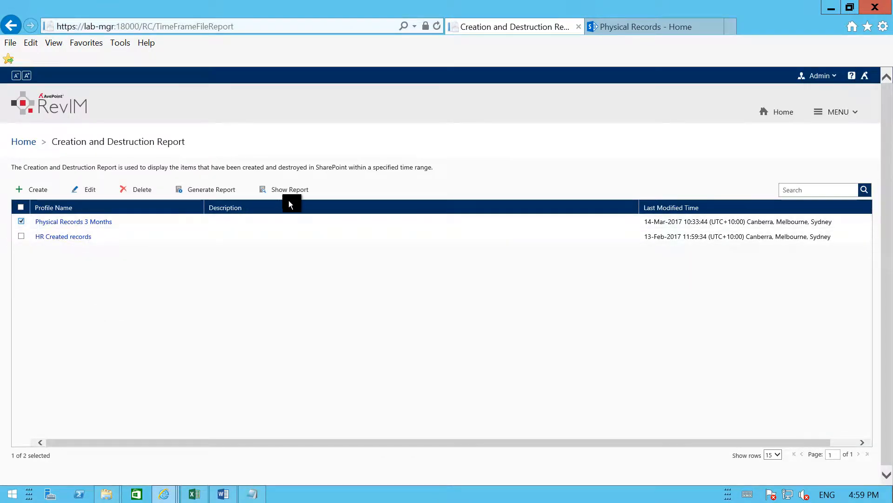
left_click(296, 191)
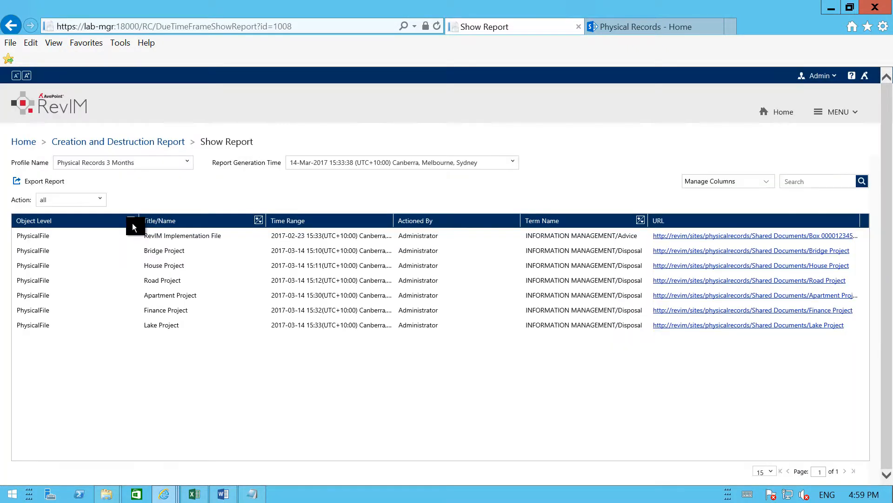
left_click(131, 222)
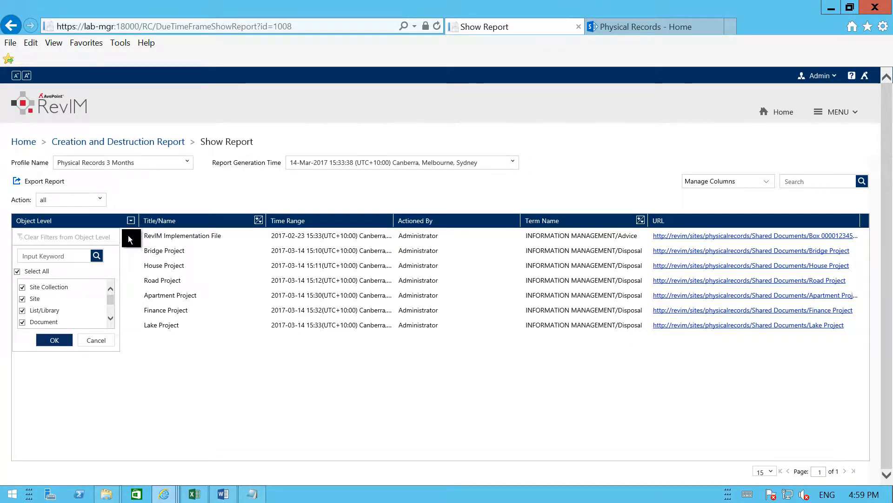
left_click(131, 221)
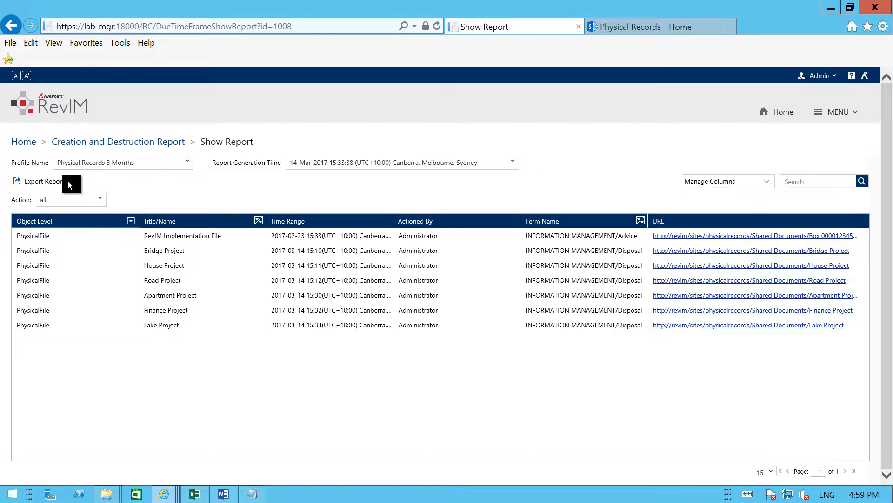
Open the AvePoint RevIM Auditor Report and chart its activities by Module
left_click(32, 145)
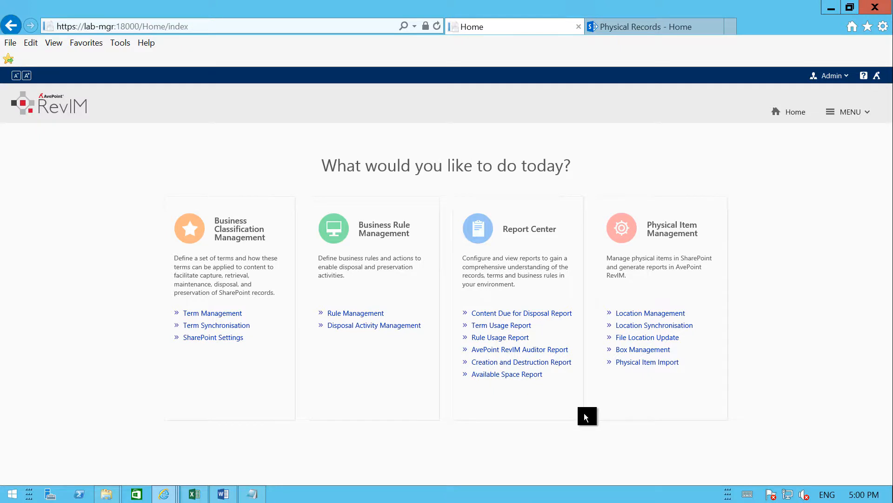
left_click(561, 352)
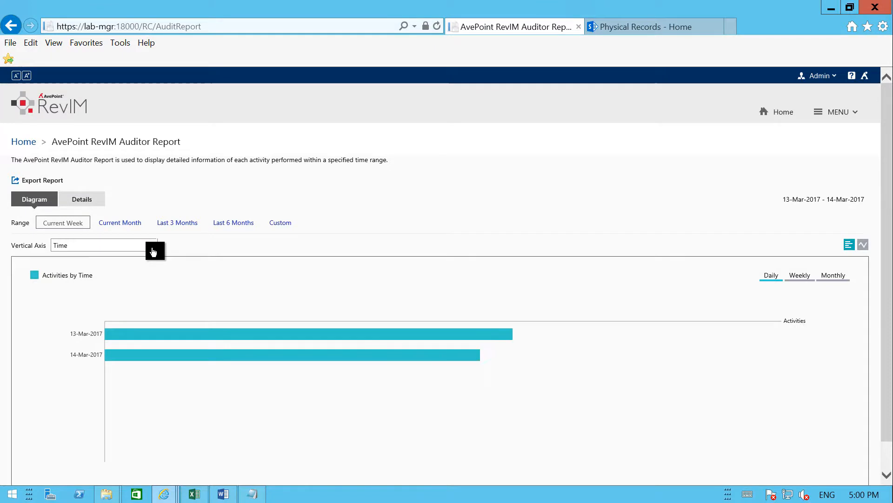
left_click(152, 249)
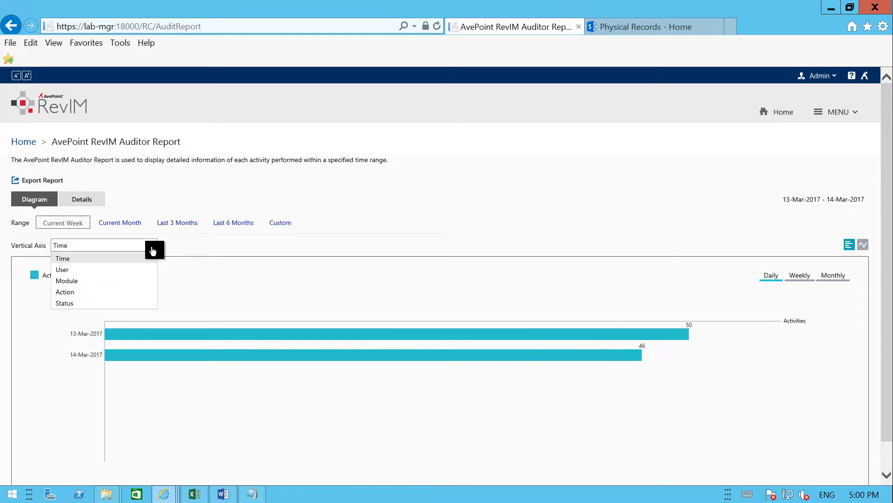
left_click(118, 286)
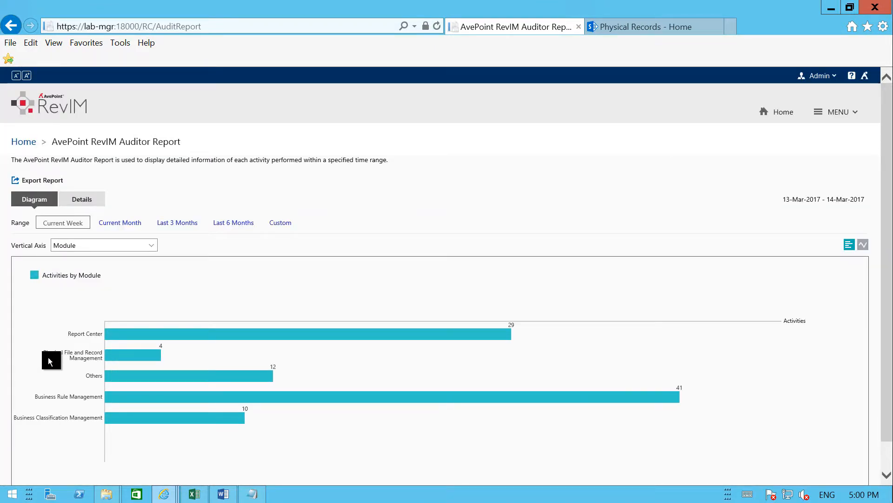
Open the vertical axis choices for the auditor report chart
left_click(148, 249)
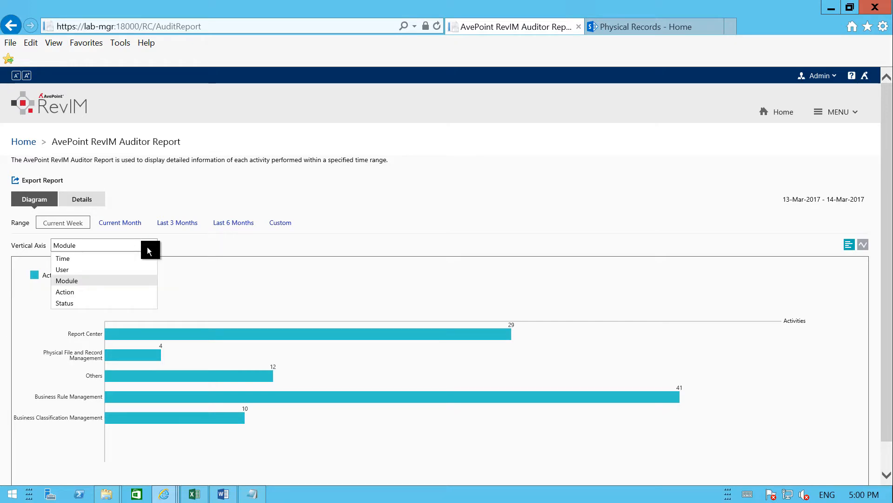